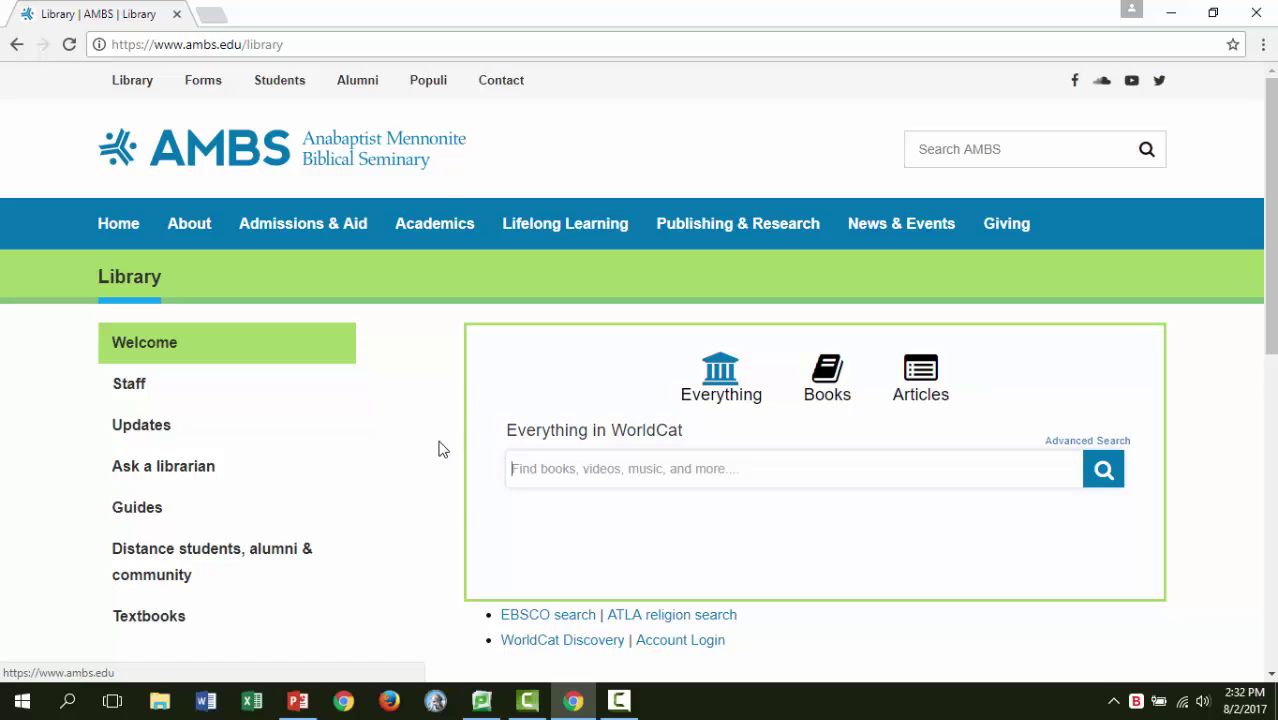
Step: Search WorldCat for 'ethics leadership' and open the first result, Ethics, the heart of leadership, online
type("ethics l")
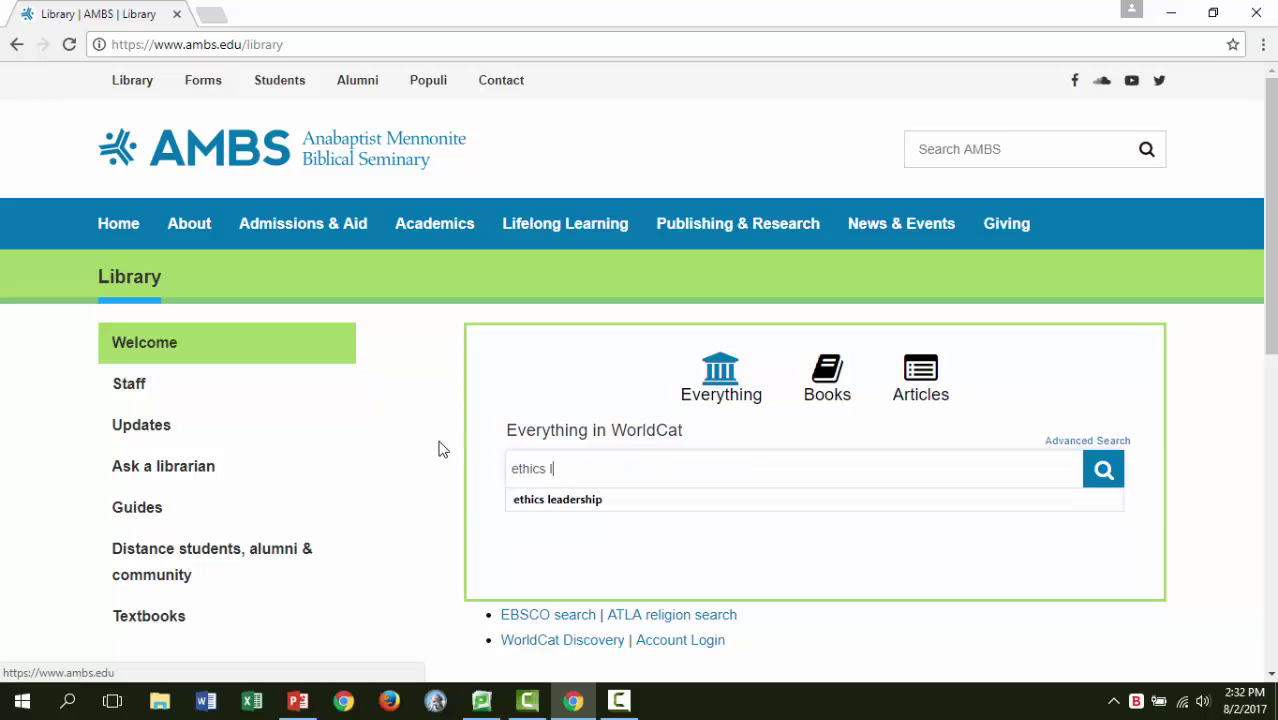
type("eadership")
key("Return")
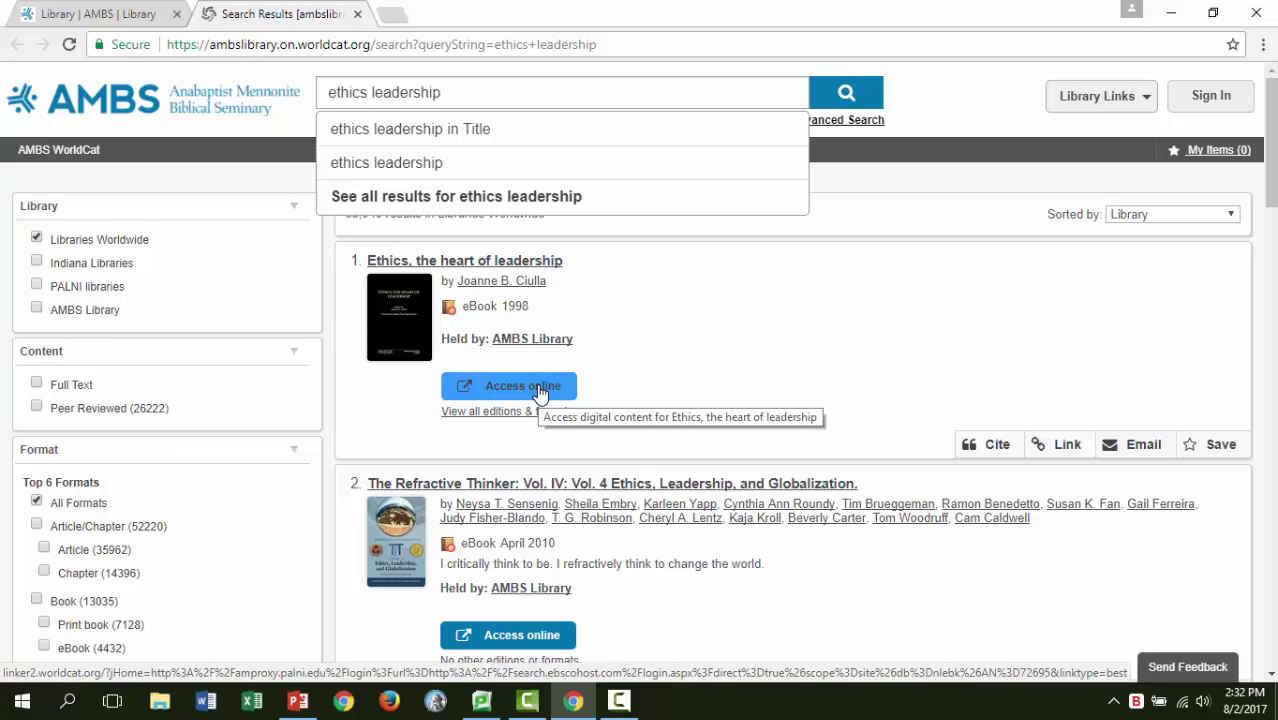
left_click(539, 390)
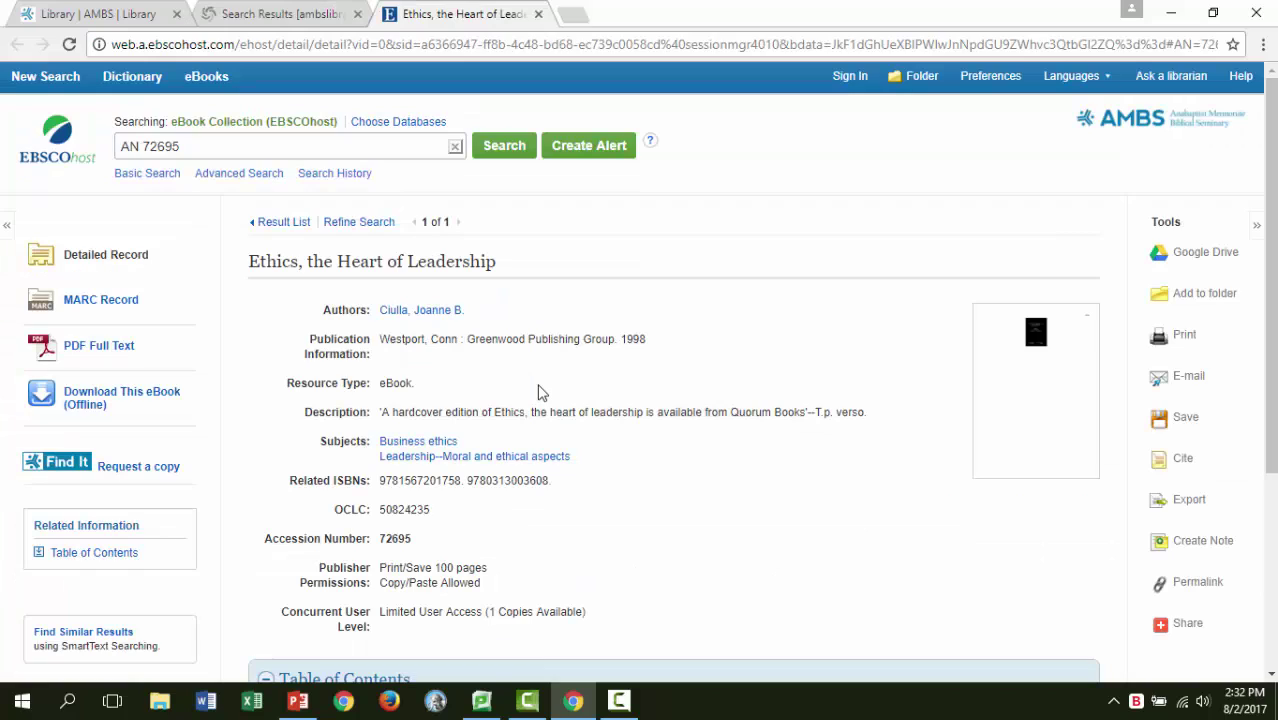
Step: Open the ebook's full text, advance two pages to the title page, then jump to page 50
left_click(110, 355)
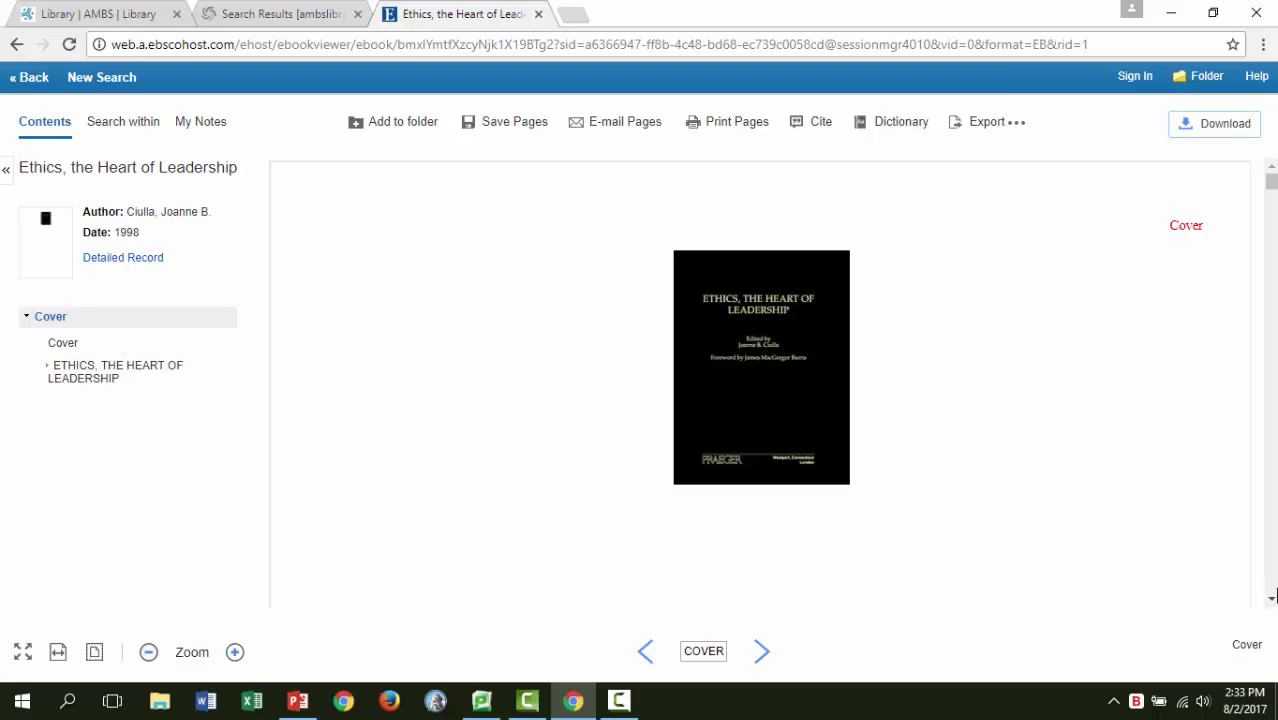
left_click(1272, 600)
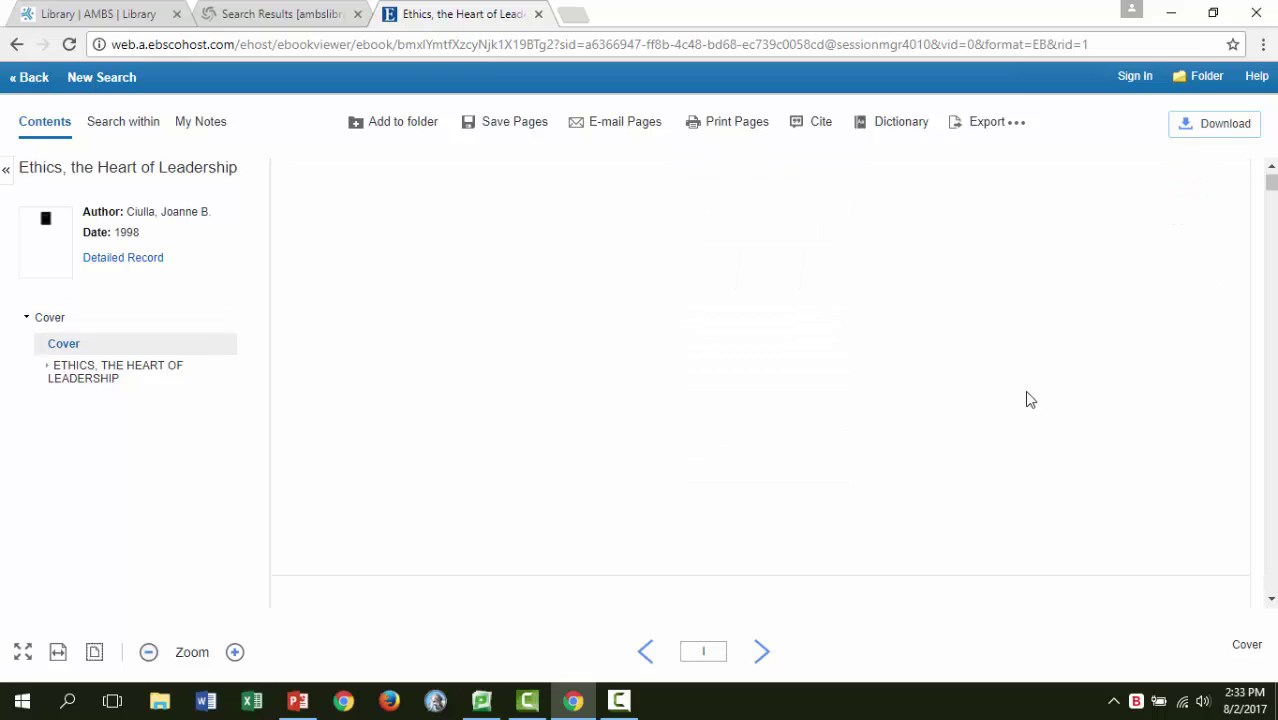
left_click(763, 652)
left_click(763, 652)
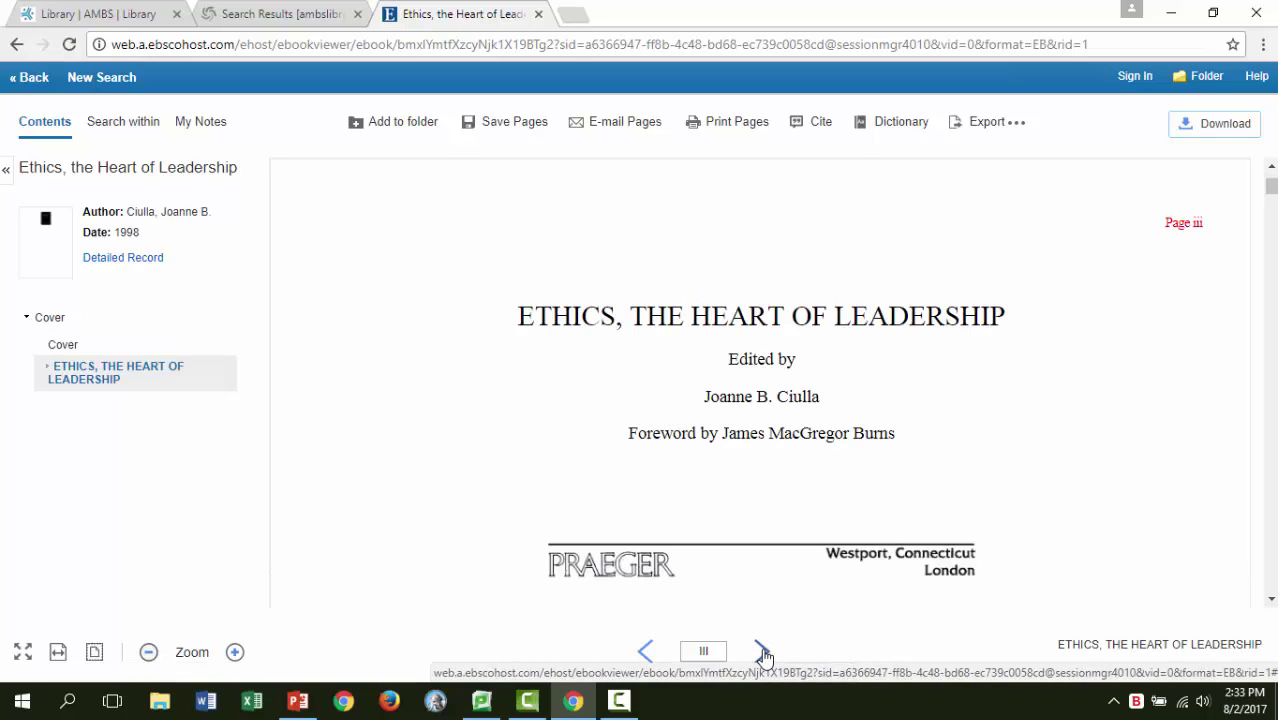
left_click(715, 655)
key("BackSpace")
key("BackSpace")
key("BackSpace")
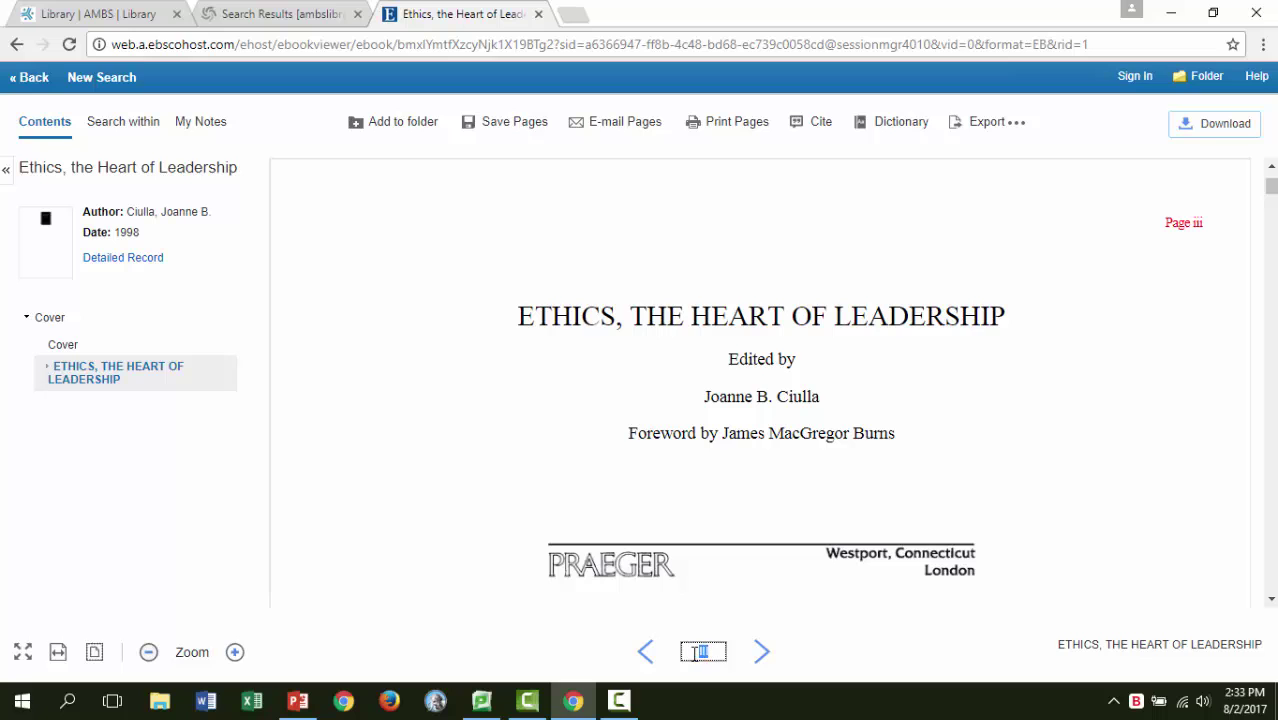
type("50")
key("Return")
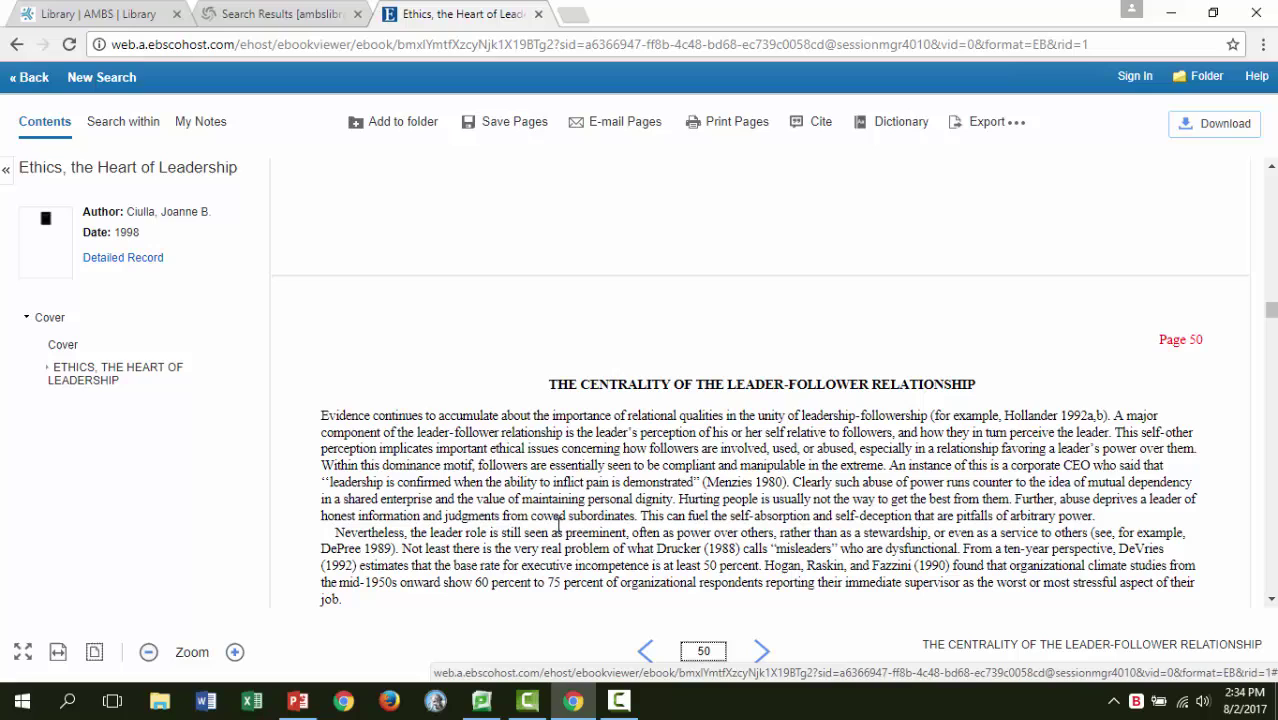
Step: Open chapter 1, 'Leadership Ethics: Mapping the Territory', from Part I and bring up Save Pages as PDF
left_click(46, 369)
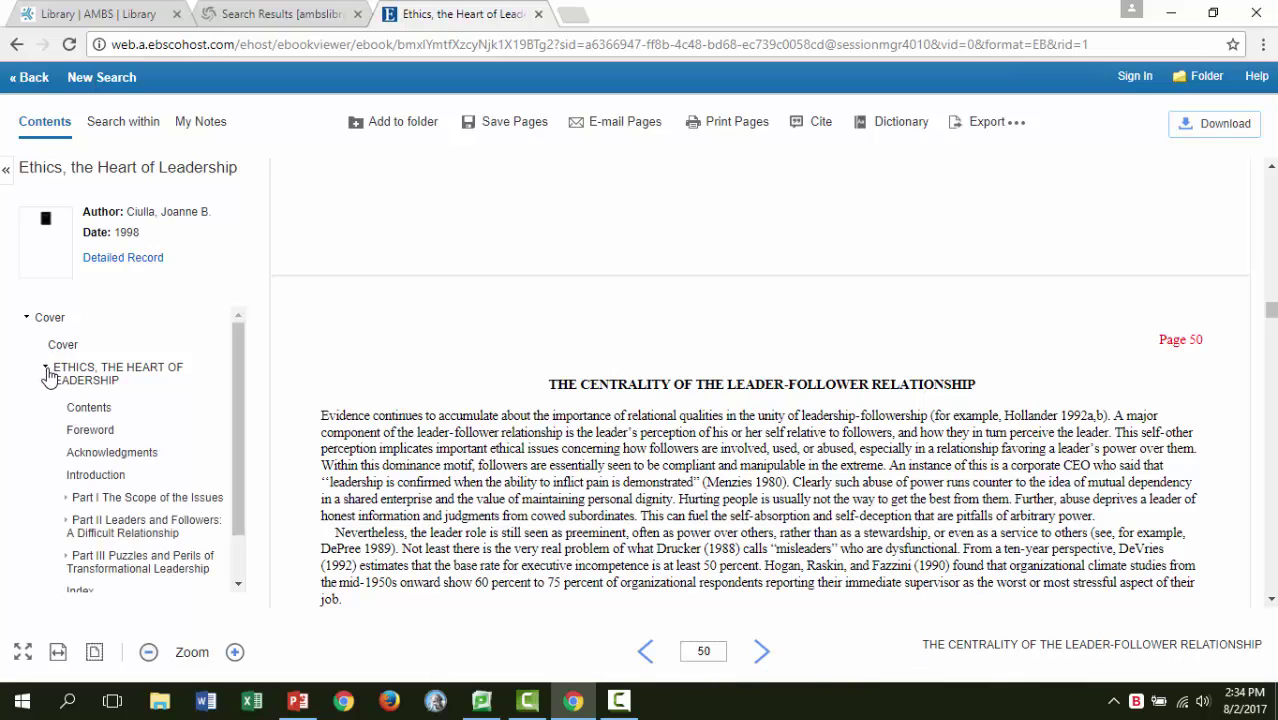
left_click(65, 498)
left_click(118, 533)
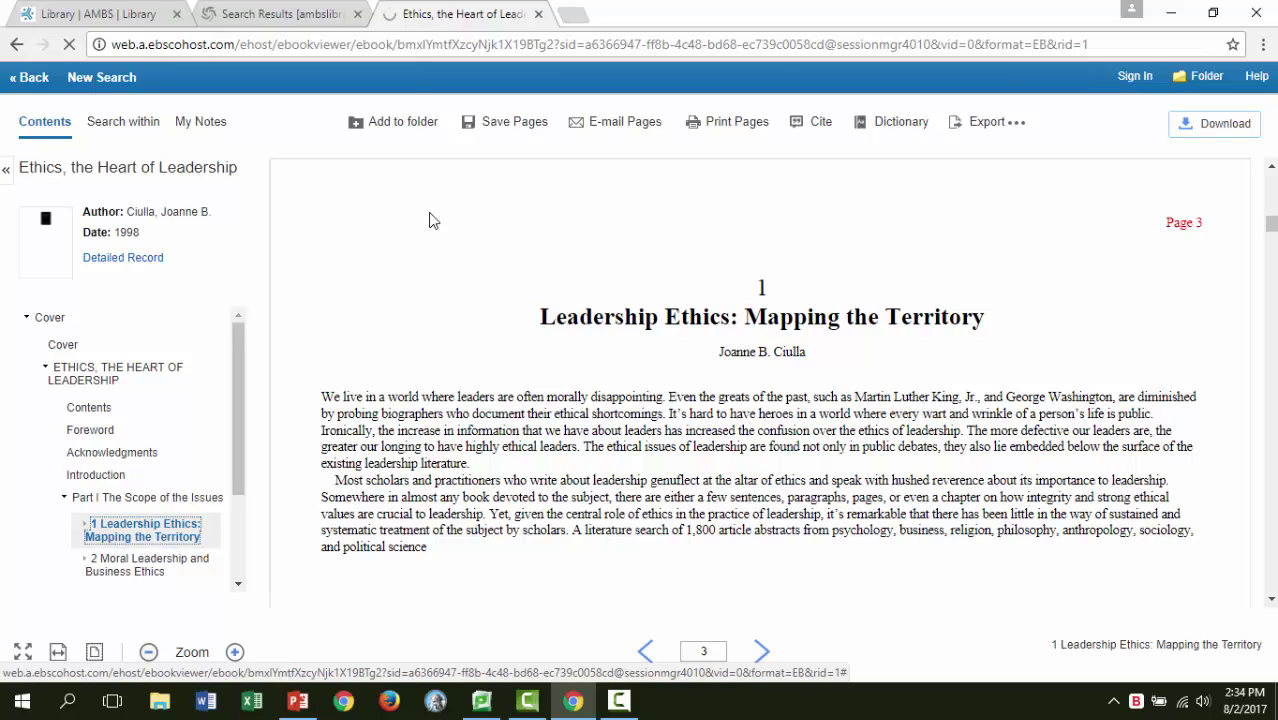
left_click(499, 137)
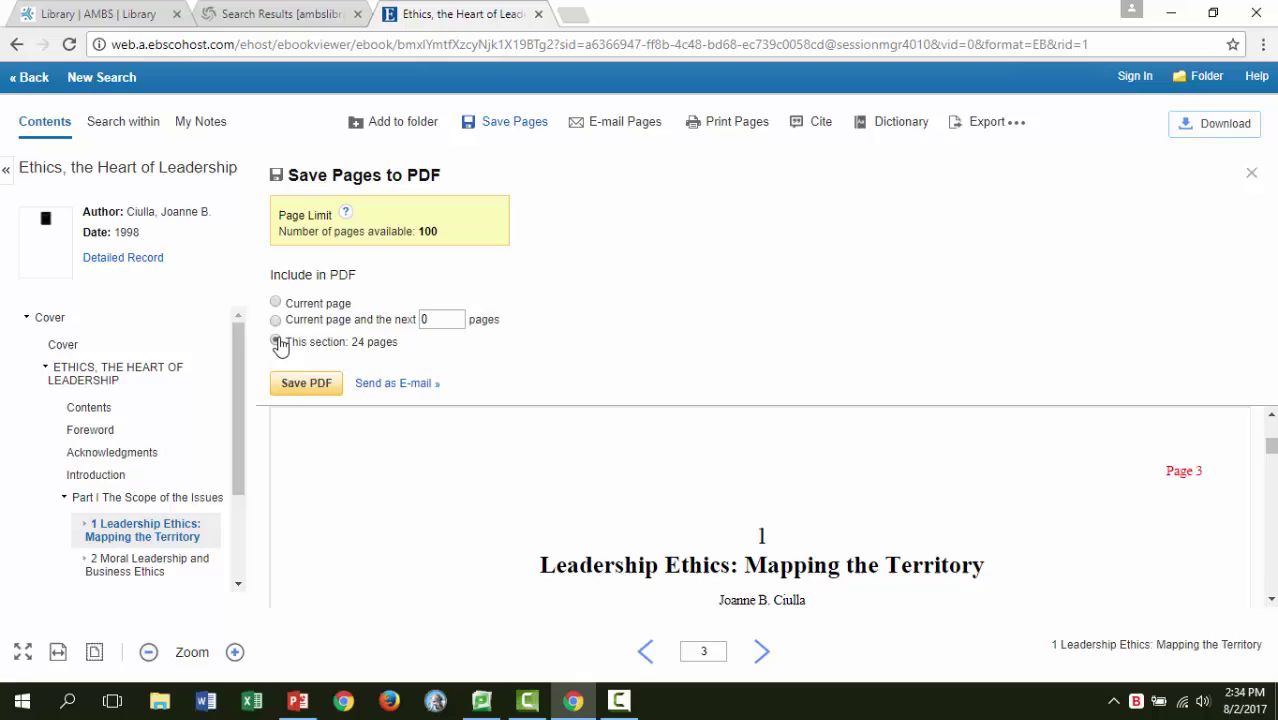
Step: Change the PDF save range from this 24-page section to the current page plus the next 30 pages
left_click(276, 342)
left_click(275, 322)
left_click(434, 319)
key("BackSpace")
type("30")
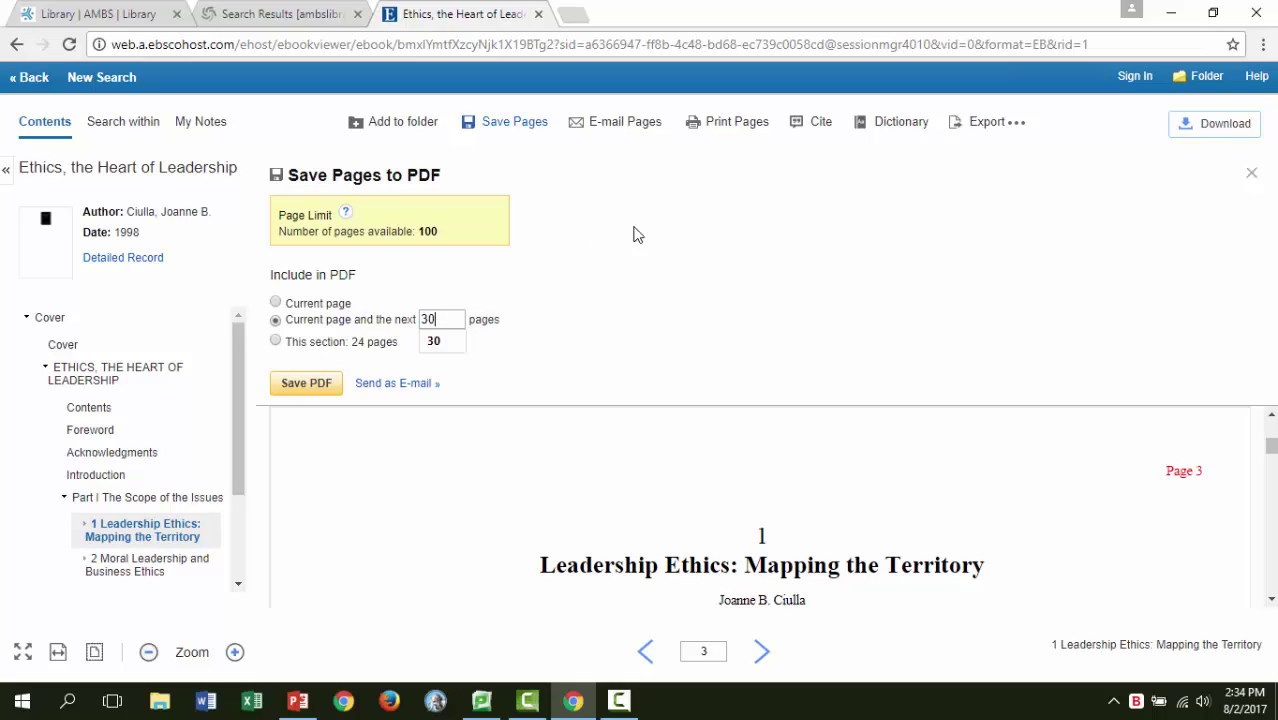
Step: Scroll the book's citation formats to MLA, close the ebook tab, and scroll WorldCat to 'Ethical leadership'
left_click(802, 132)
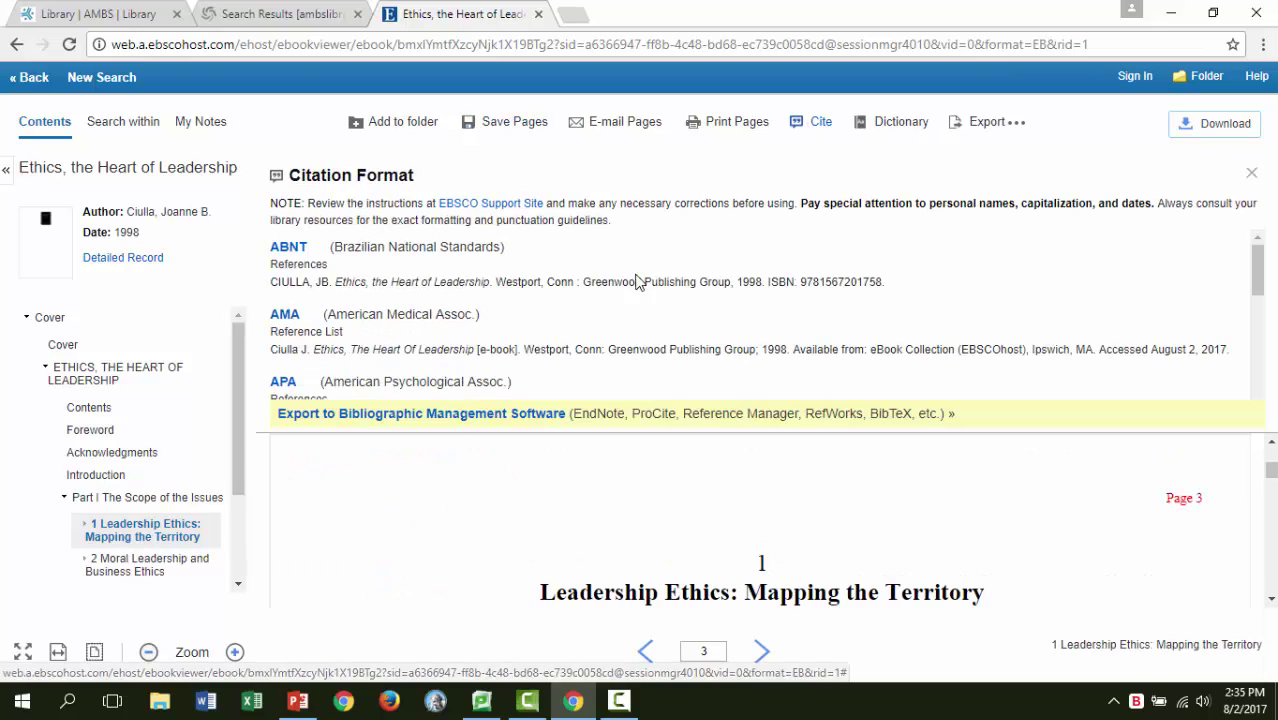
scroll(591, 316, "down", 5)
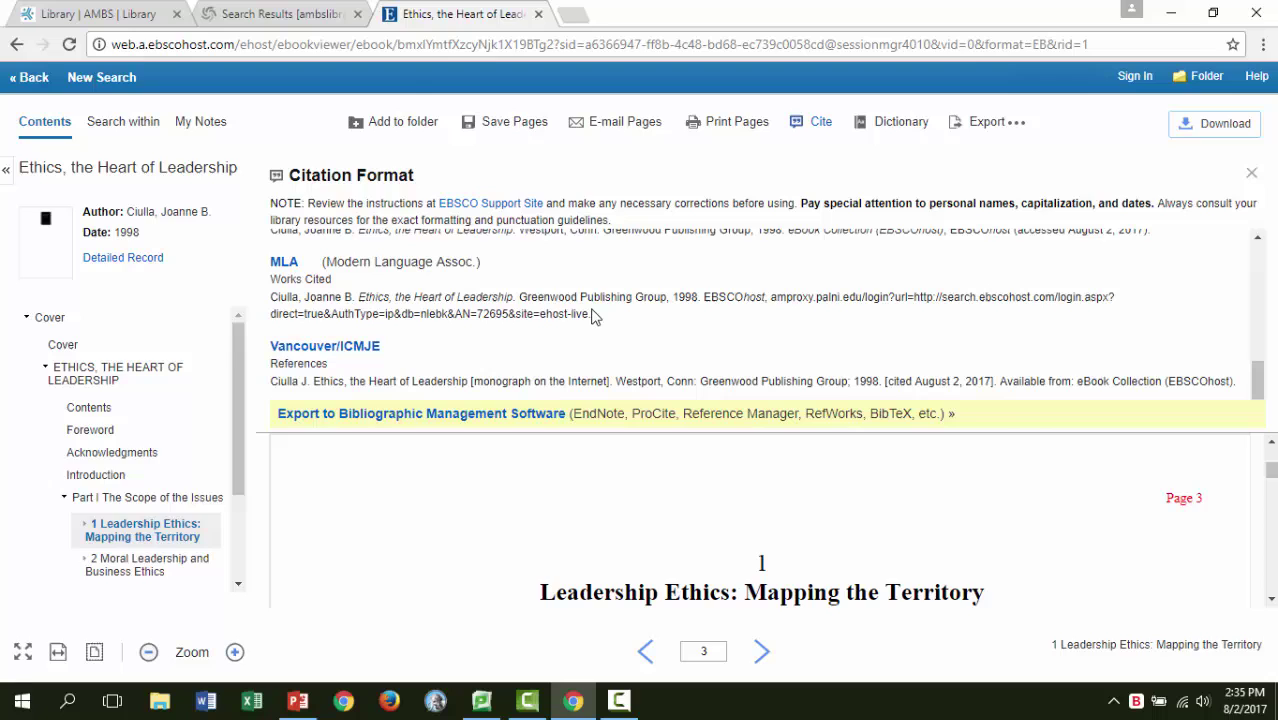
key("ctrl+w")
scroll(594, 316, "down", 7)
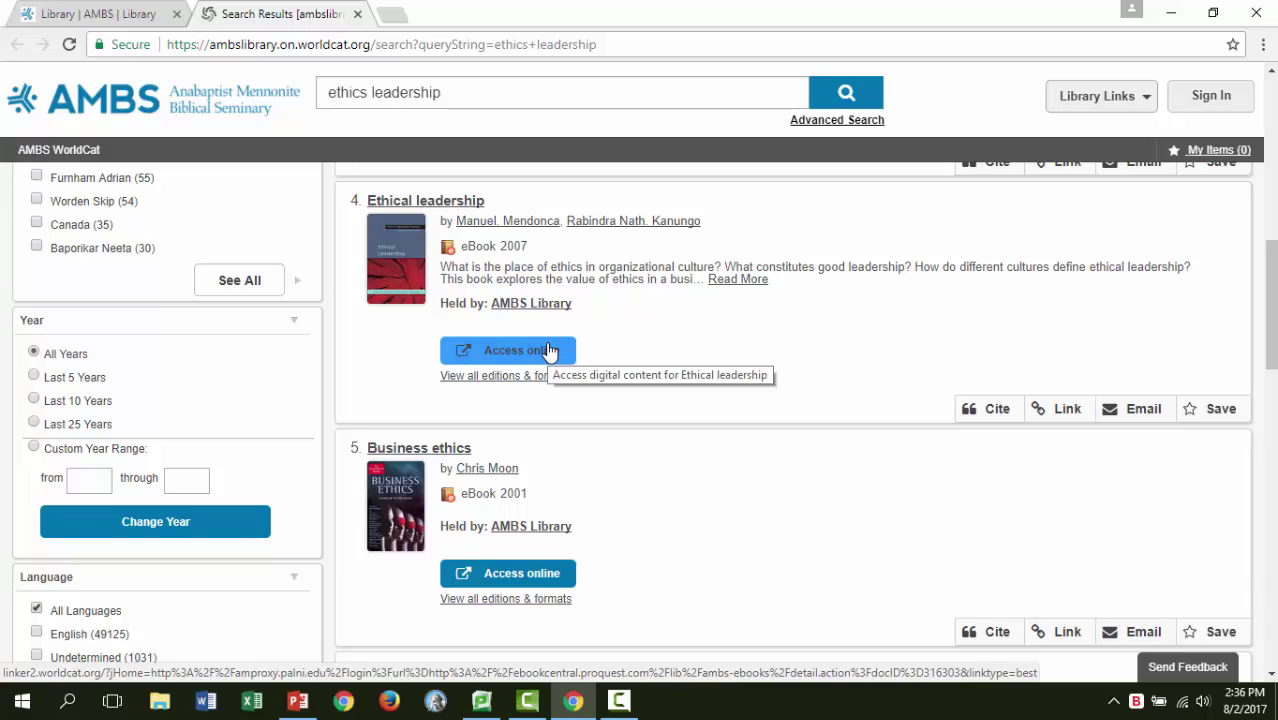
Step: Open the online ProQuest copy of the 2007 eBook 'Ethical leadership' from the WorldCat results
left_click(548, 350)
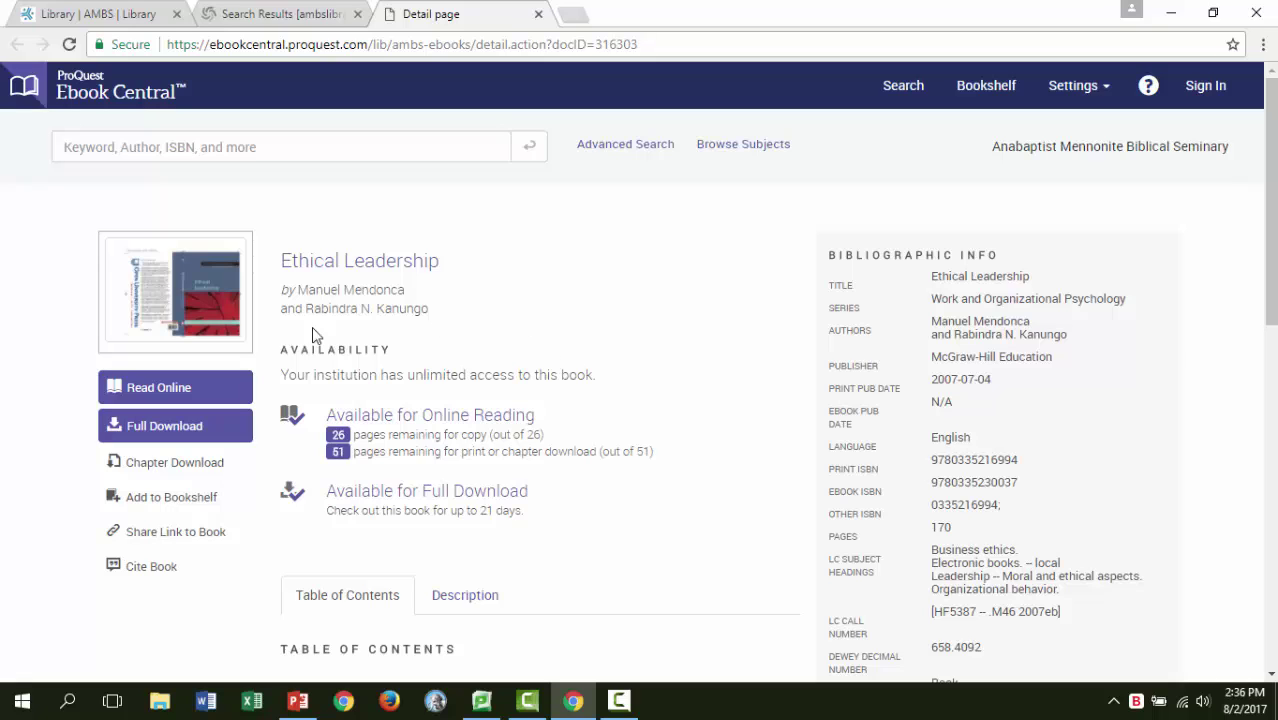
Step: Read 'Ethical Leadership' online, advance to the title page, then jump to Chapter 2 on page 11
left_click(207, 389)
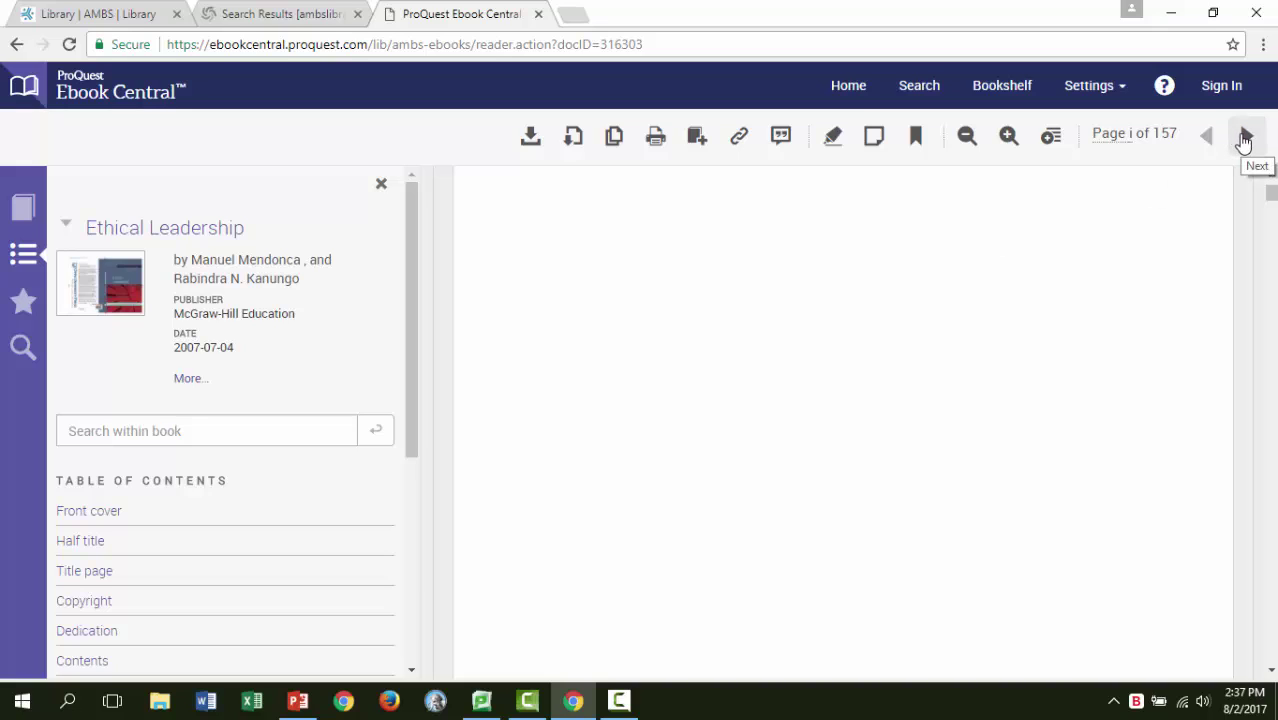
left_click(1244, 137)
left_click(1244, 137)
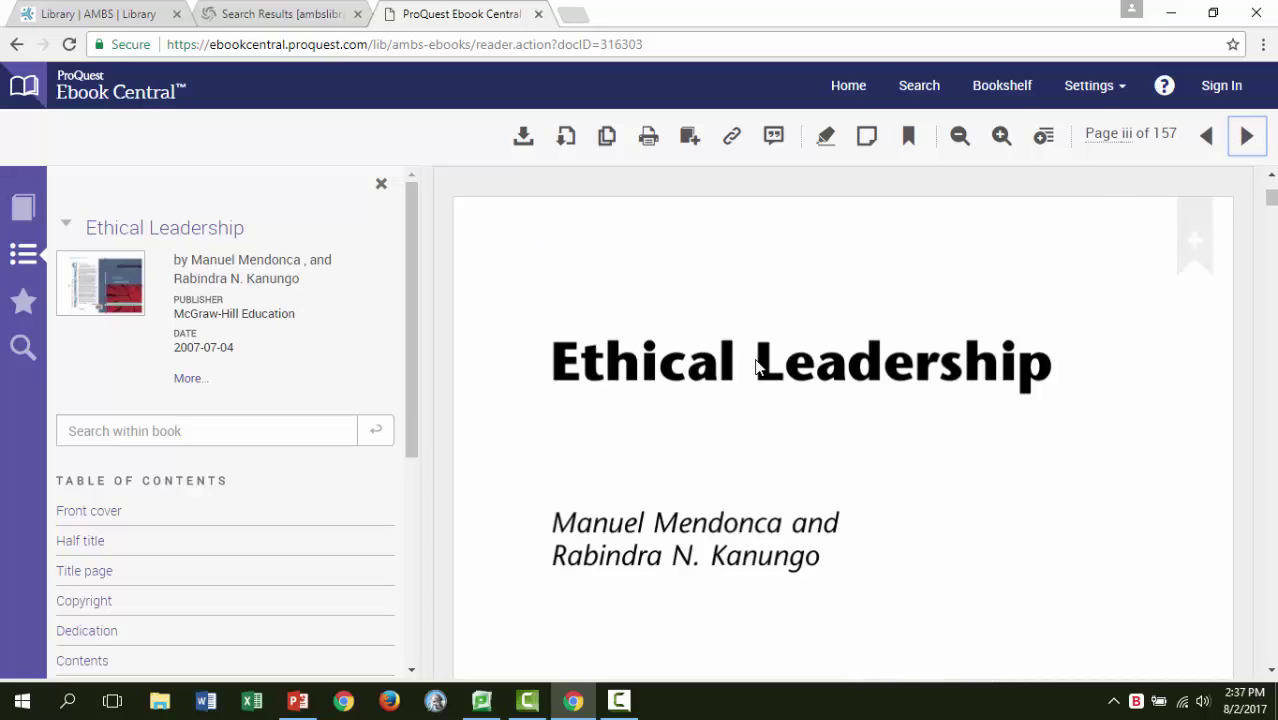
scroll(277, 488, "down", 3)
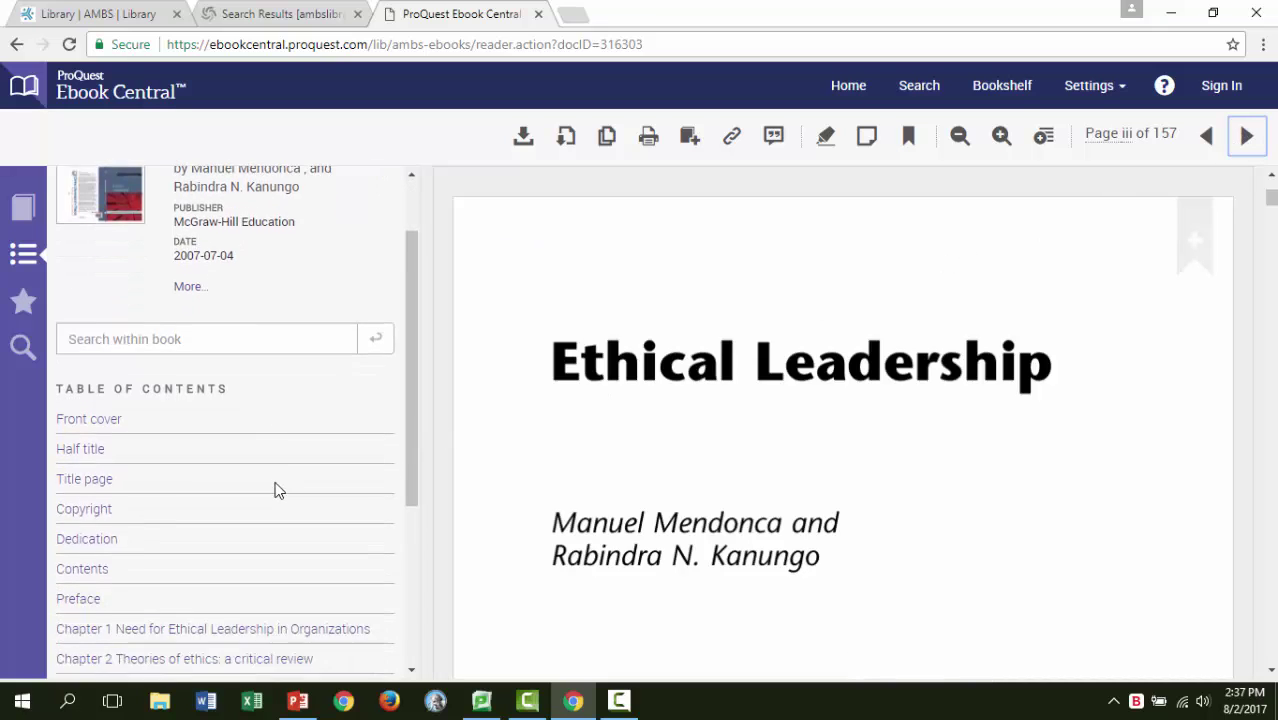
scroll(277, 488, "down", 1)
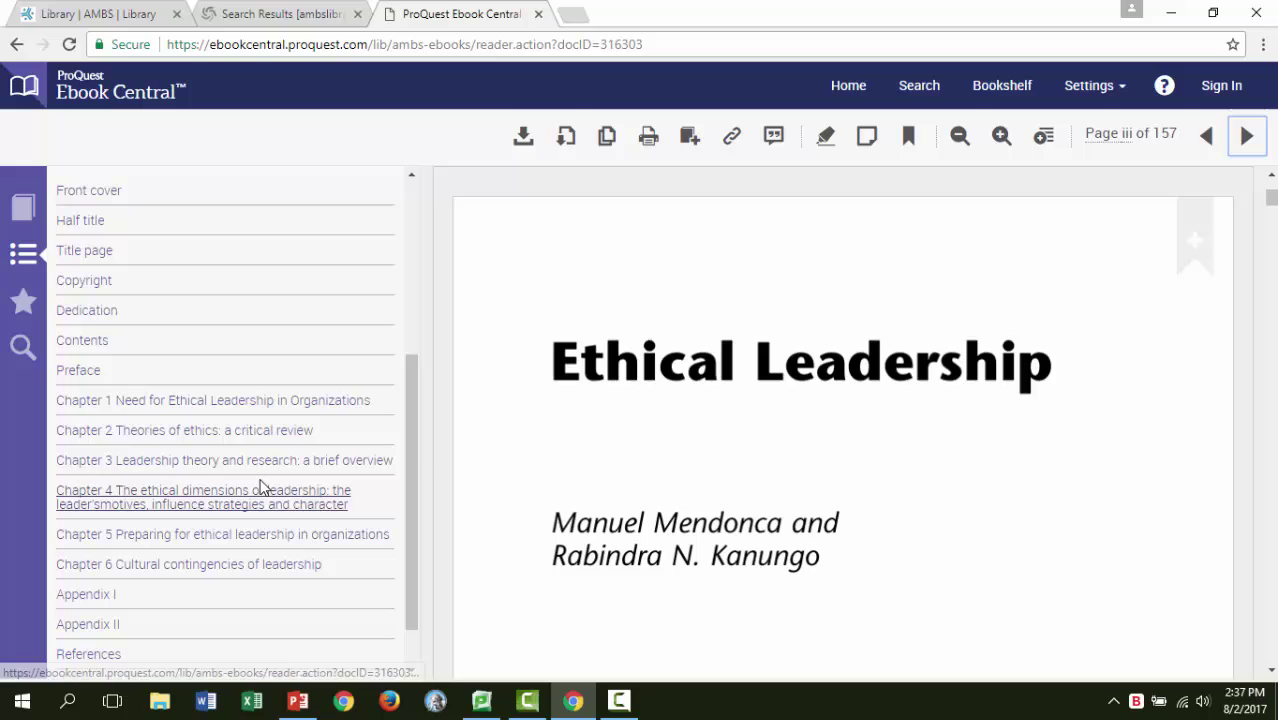
left_click(210, 432)
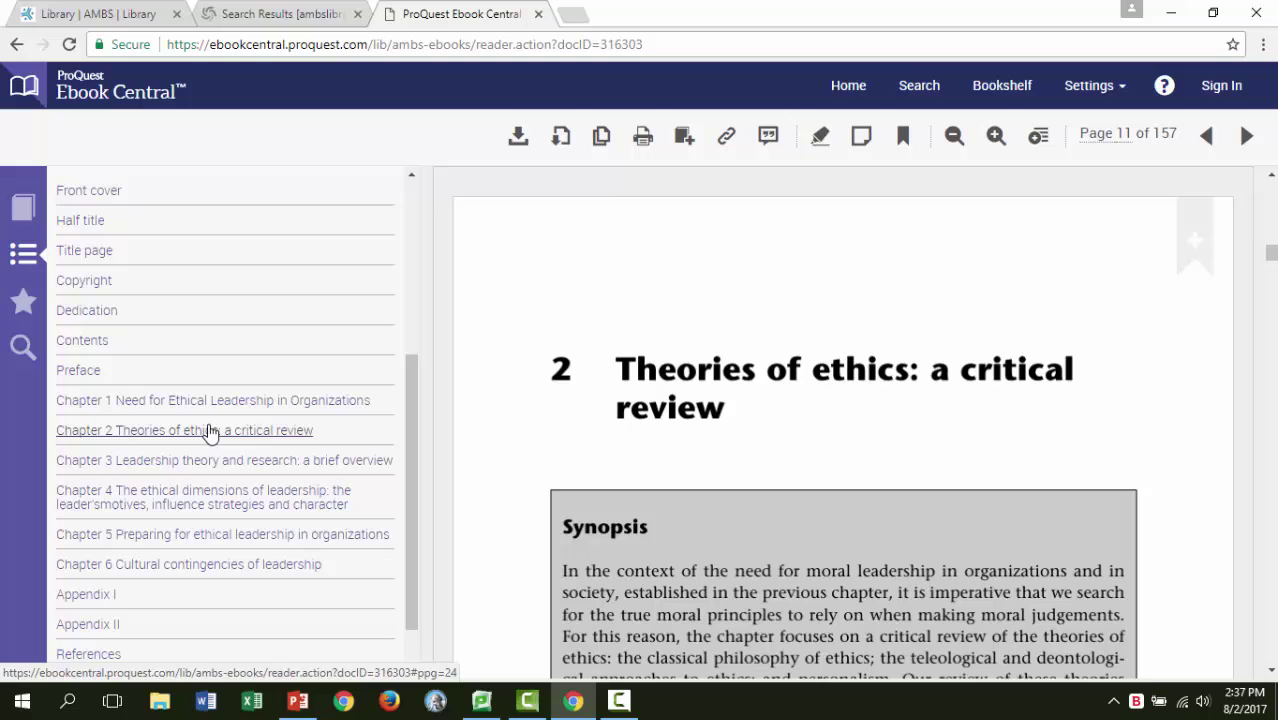
scroll(210, 430, "up", 4)
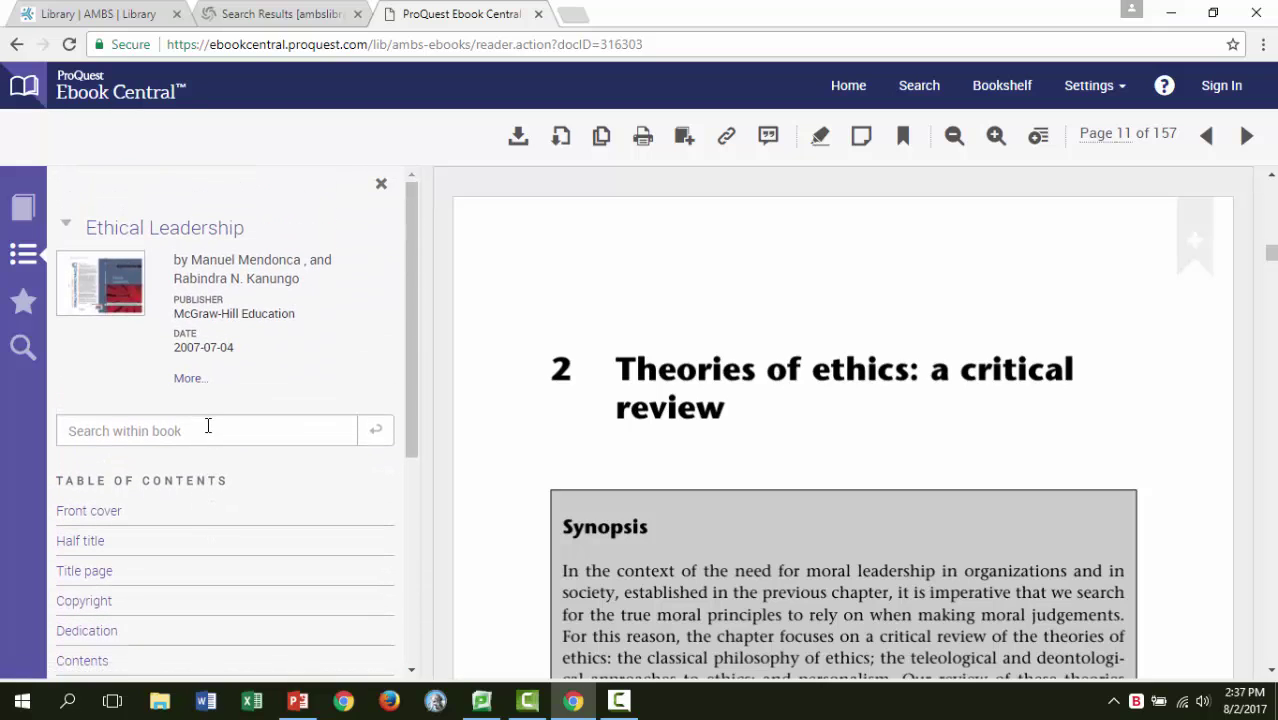
Step: Search inside 'Ethical Leadership' for 'ethics', returning 51 results highlighted on page 11
left_click(208, 428)
type("ethics")
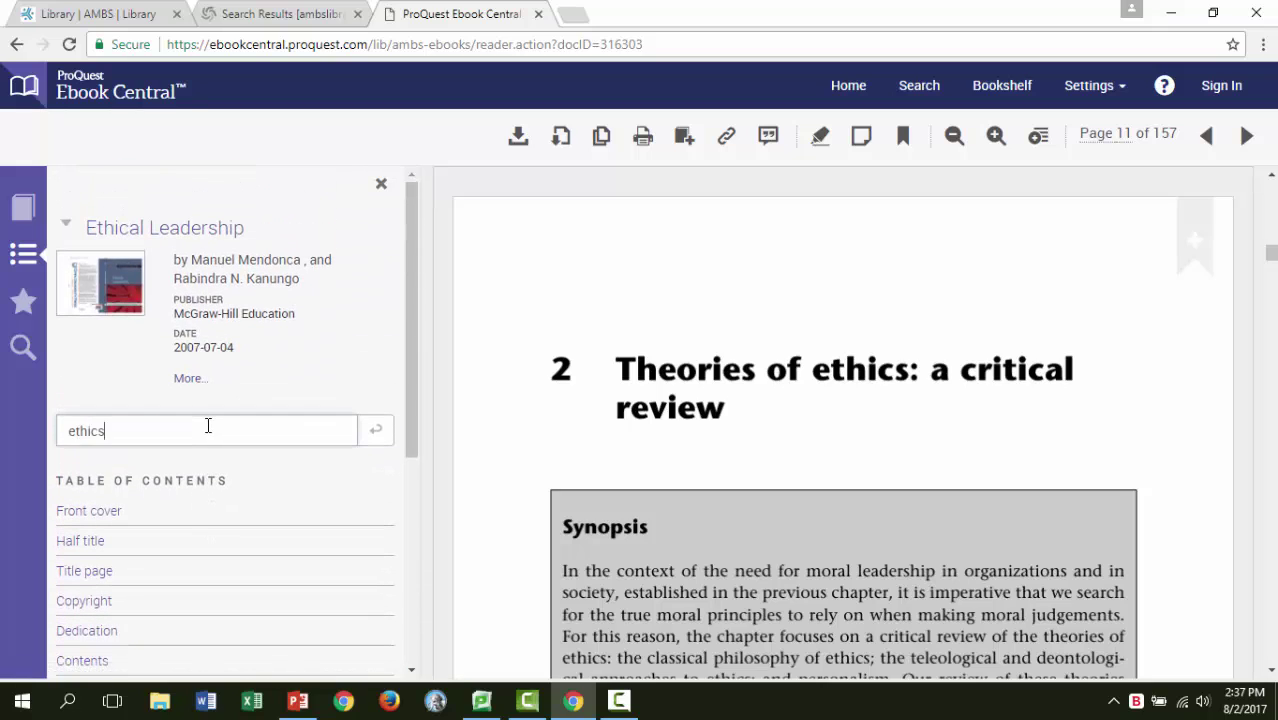
key("Return")
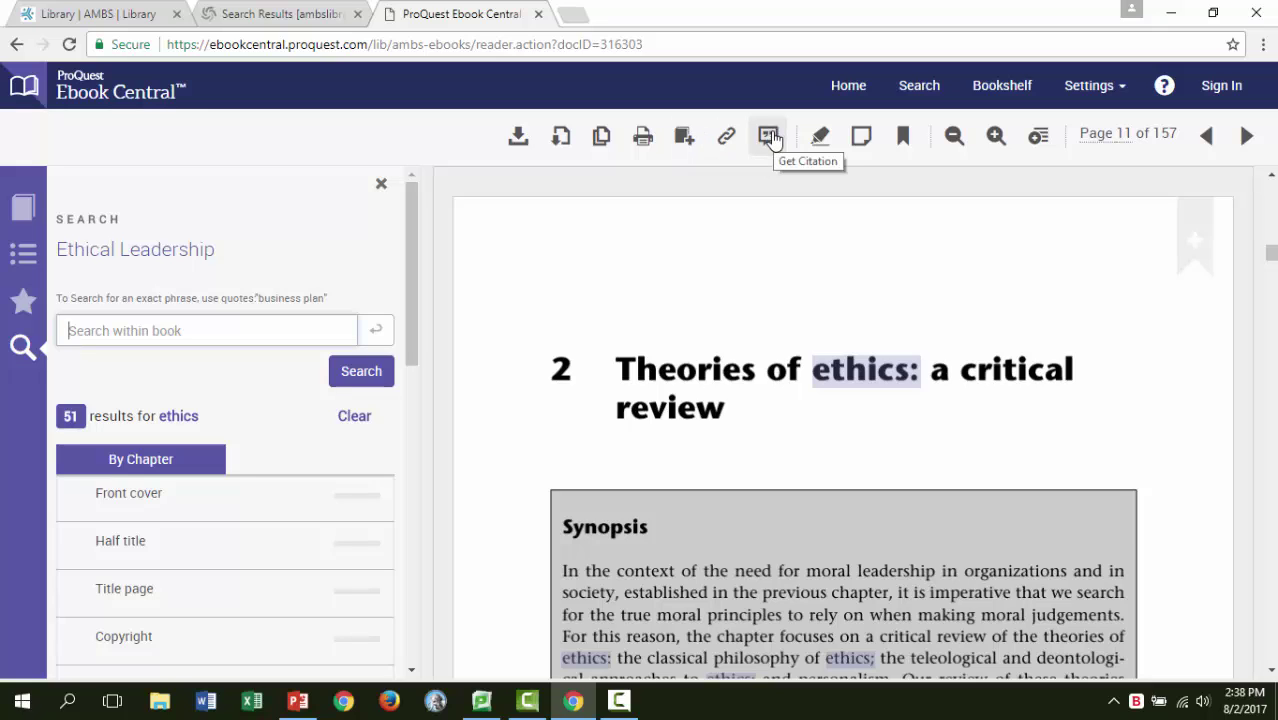
Step: Show the book's citation in Chicago/Turabian – Notes-Bibliography format and select its full text
left_click(769, 137)
left_click(770, 198)
left_click(700, 243)
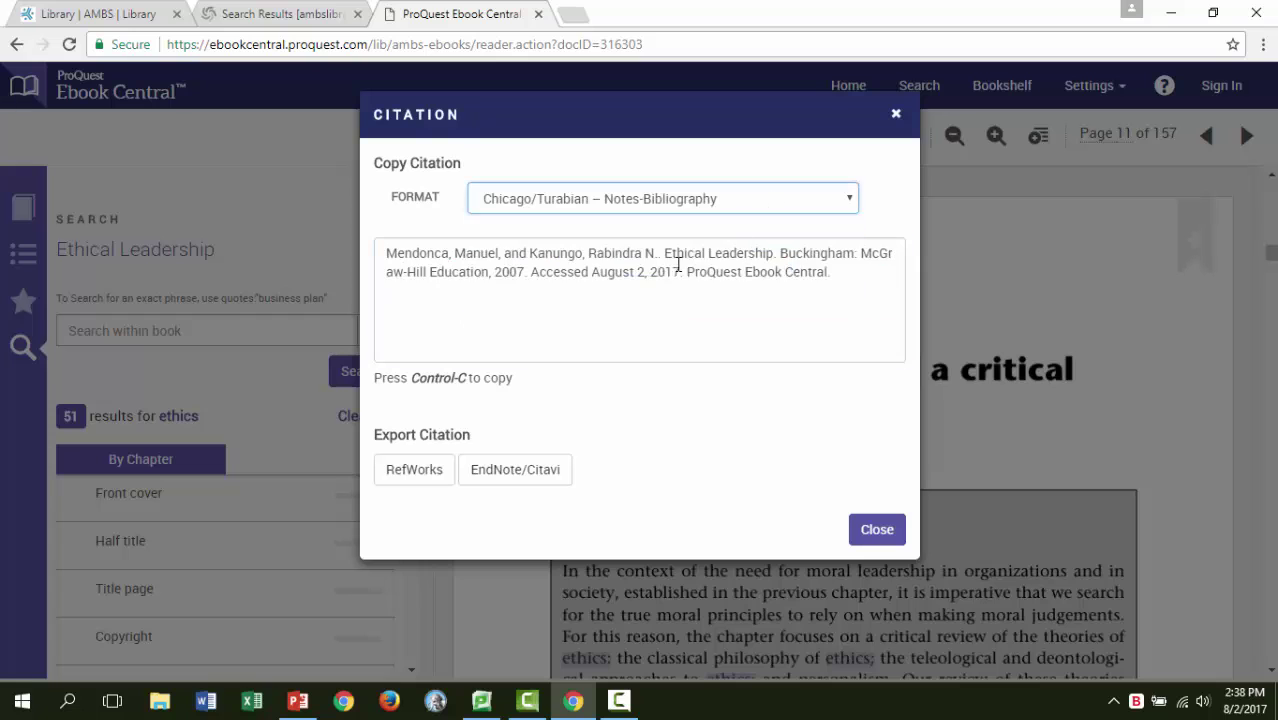
left_click_drag(834, 273, 364, 259)
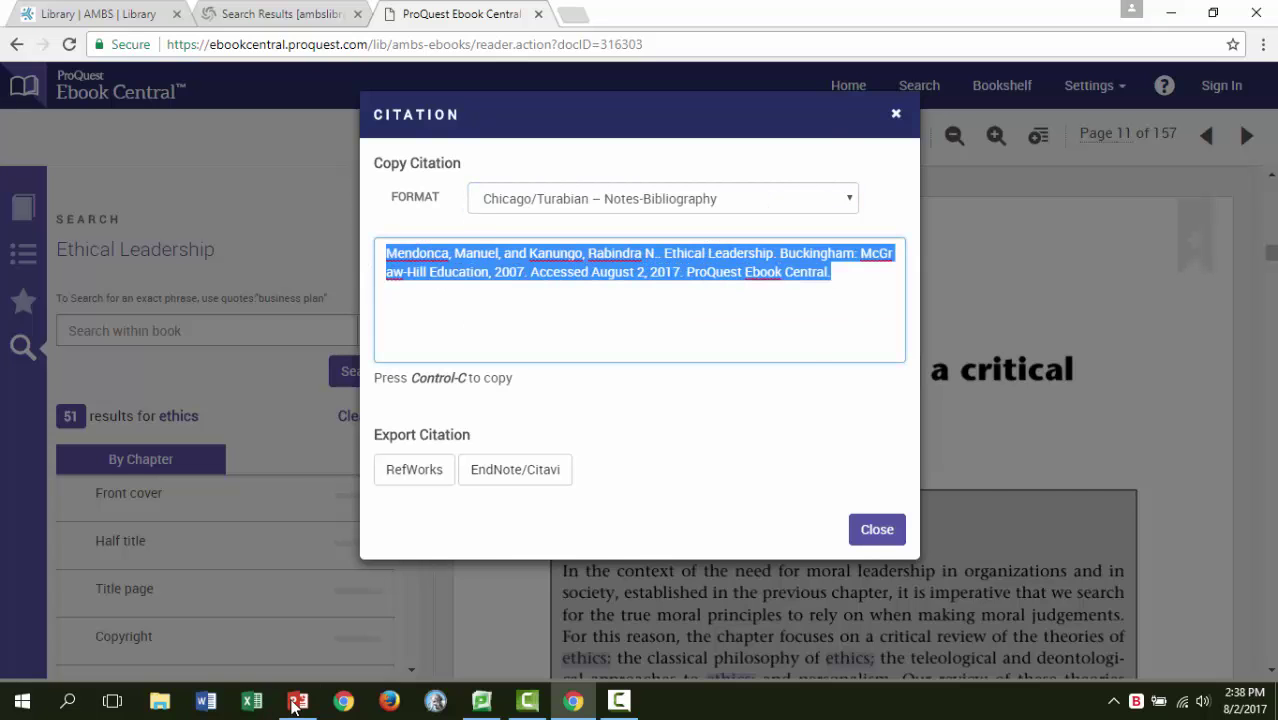